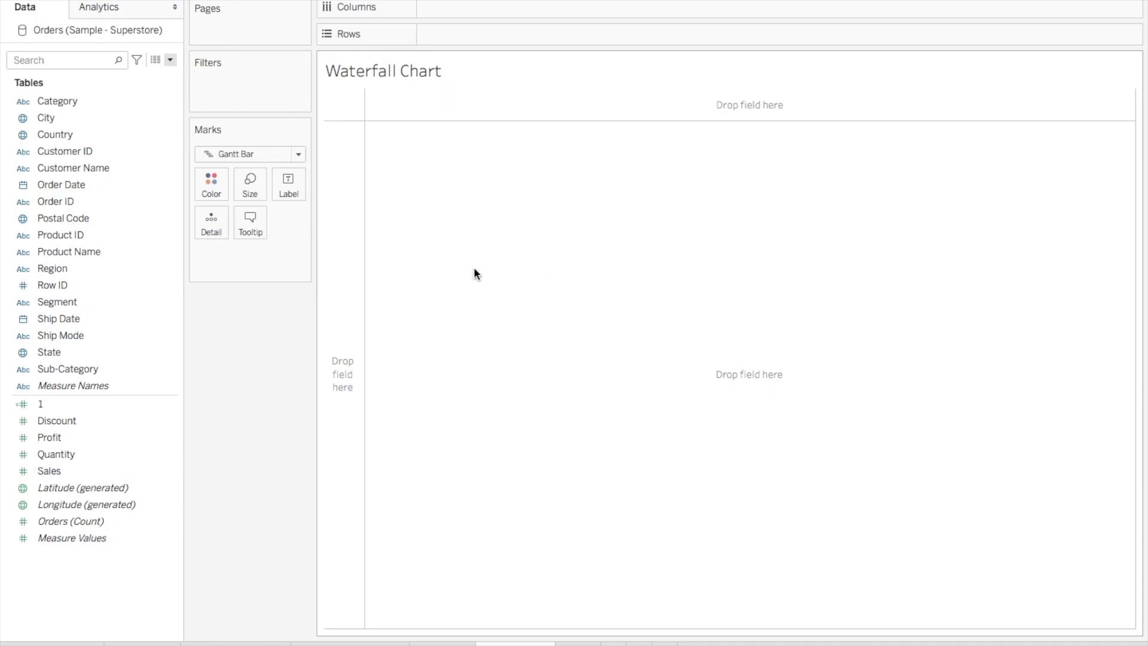
- Place Sub-Category on the rows and size the marks by Profit
left_click(127, 301)
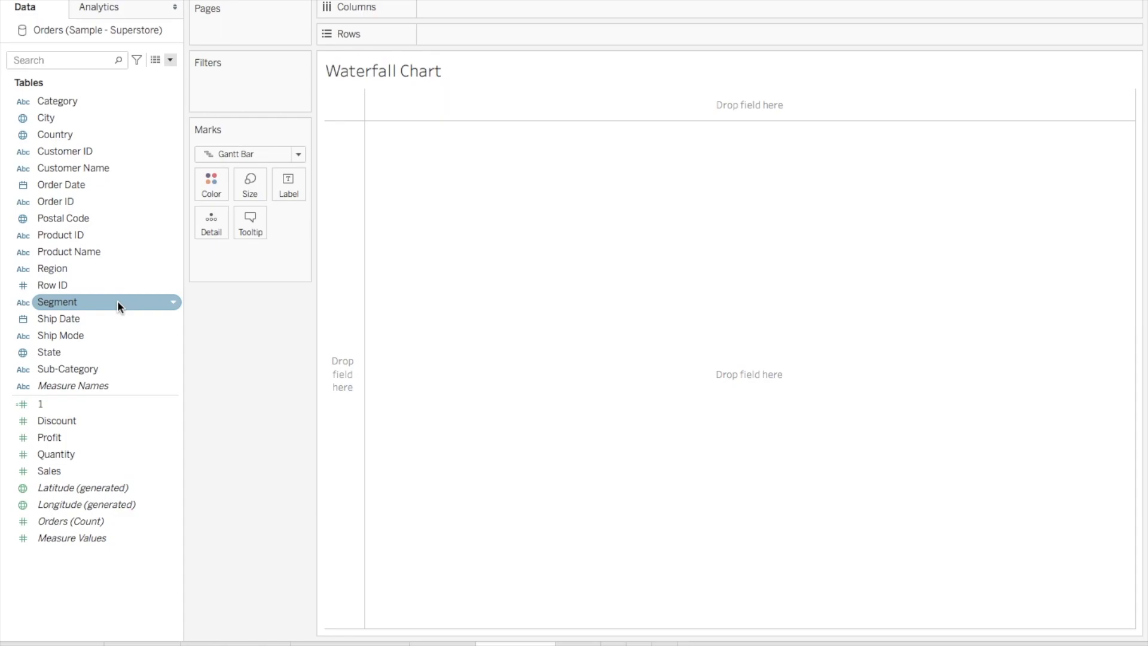
left_click(85, 367)
left_click_drag(85, 369, 503, 33)
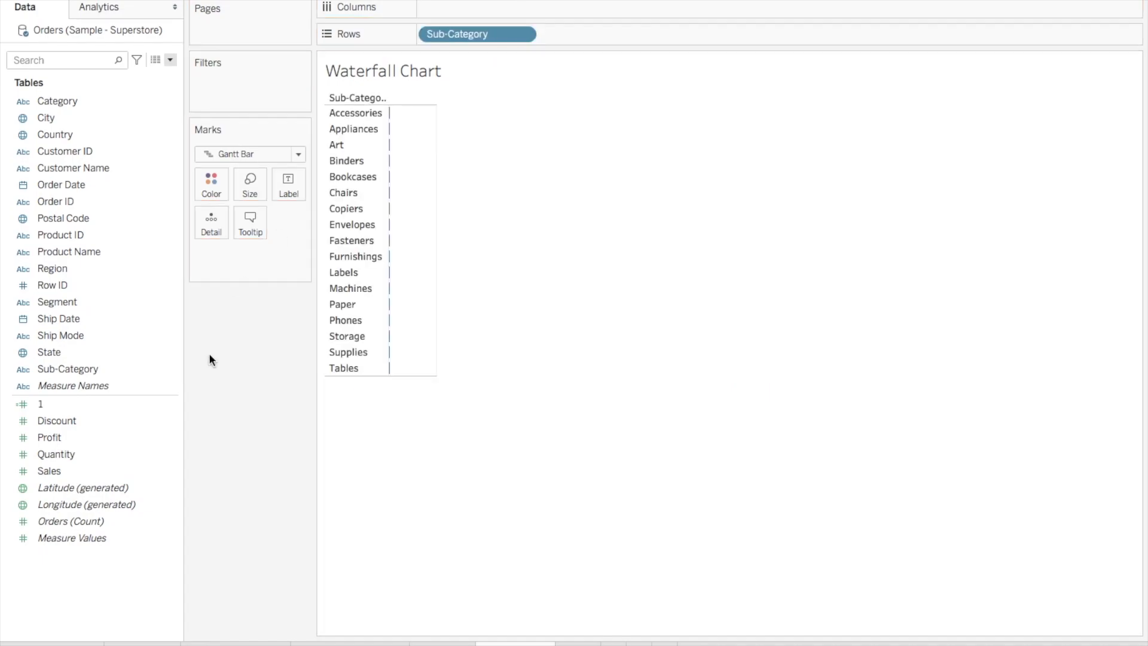
left_click(99, 440)
left_click_drag(82, 436, 250, 185)
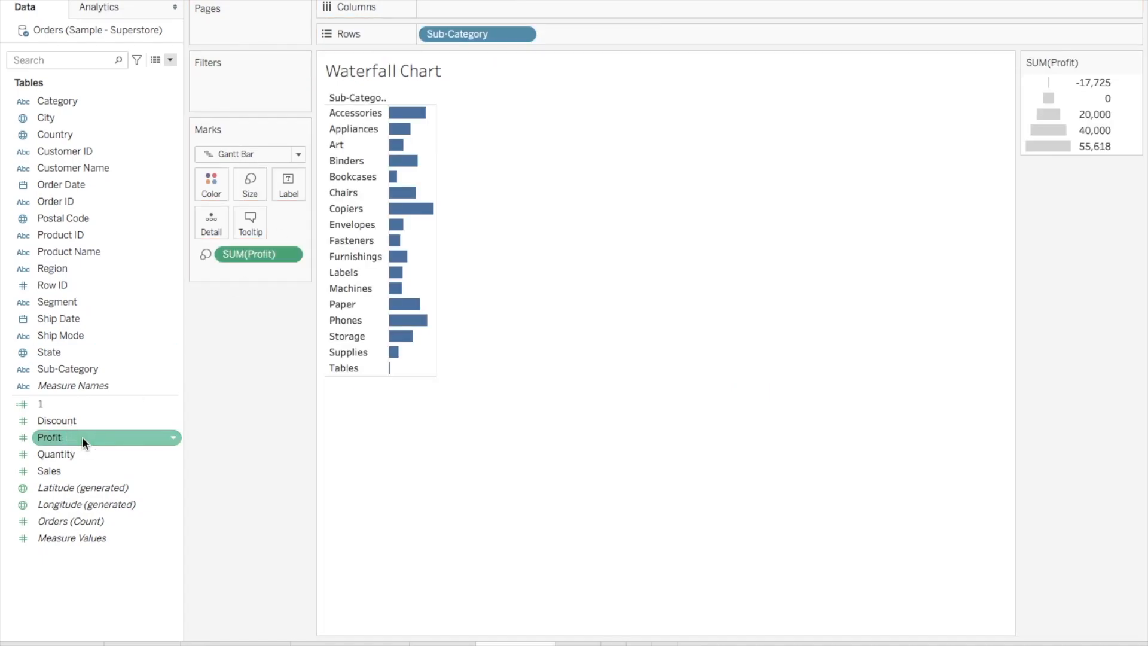
- Convert the view to a horizontal bar chart of Profit by Sub-Category and swap its axes to make the bars vertical
left_click(1102, 6)
left_click(1016, 97)
key("ctrl+w")
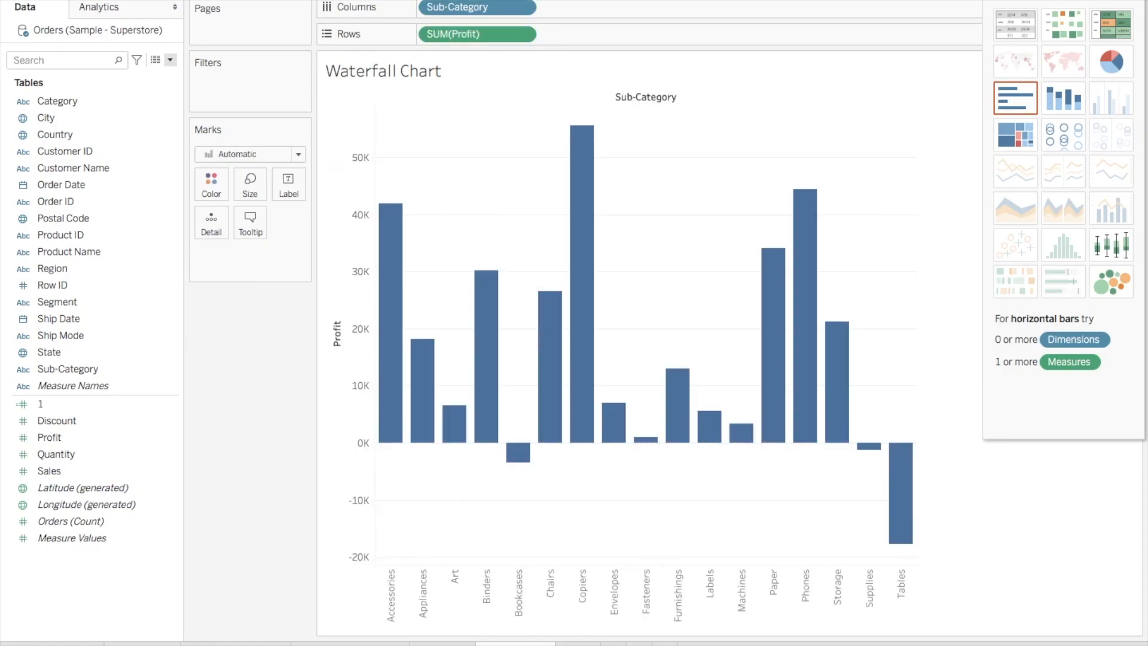
left_click(1102, 3)
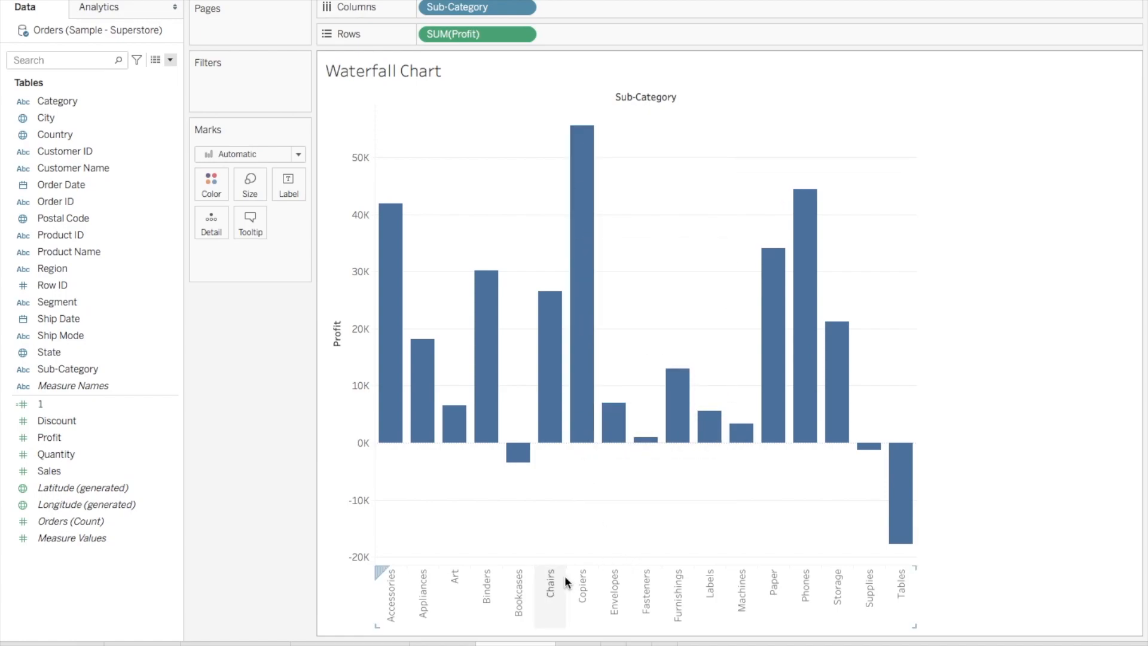
mouse_move(392, 289)
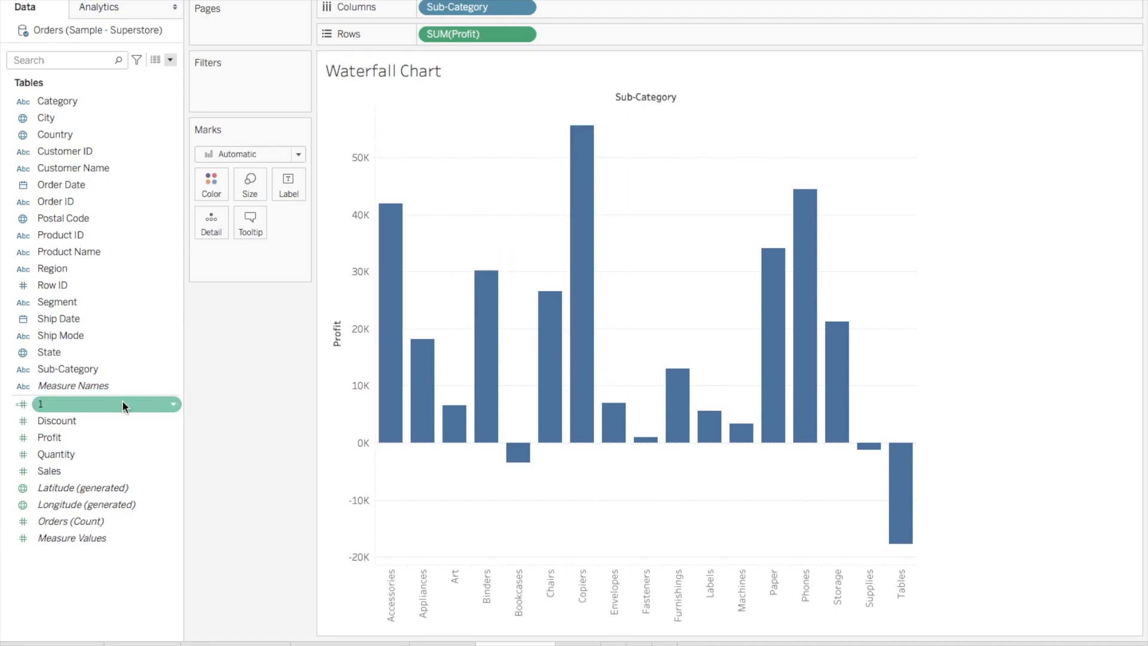
- Duplicate the Profit field and change the copy's formula to -[Profit]
left_click(97, 438)
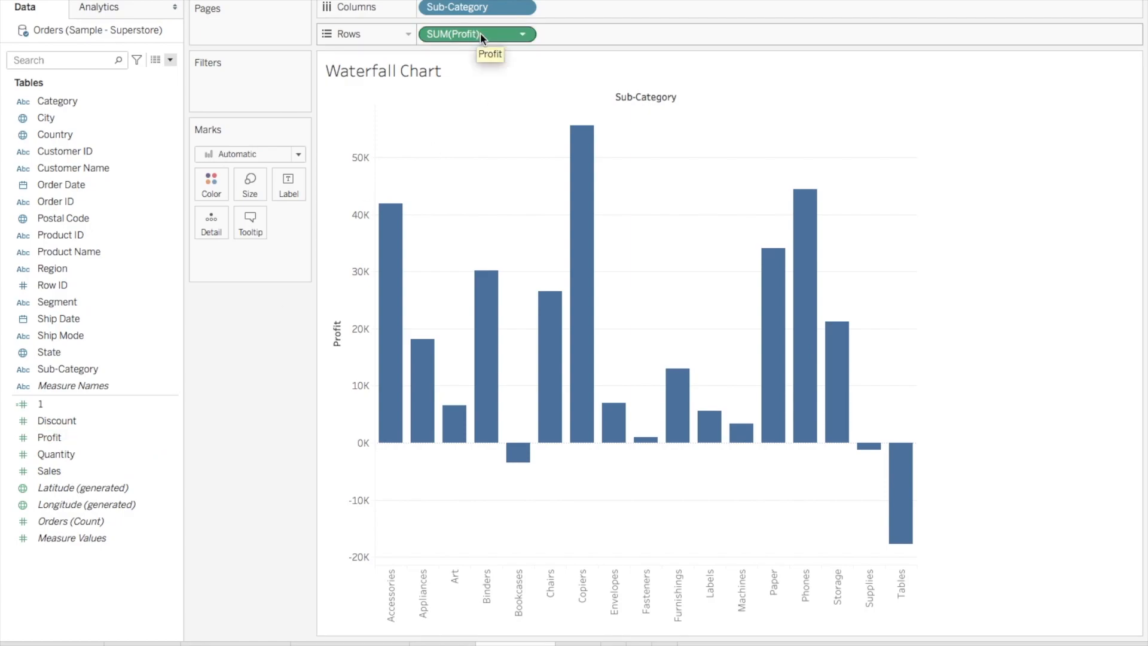
left_click(174, 441)
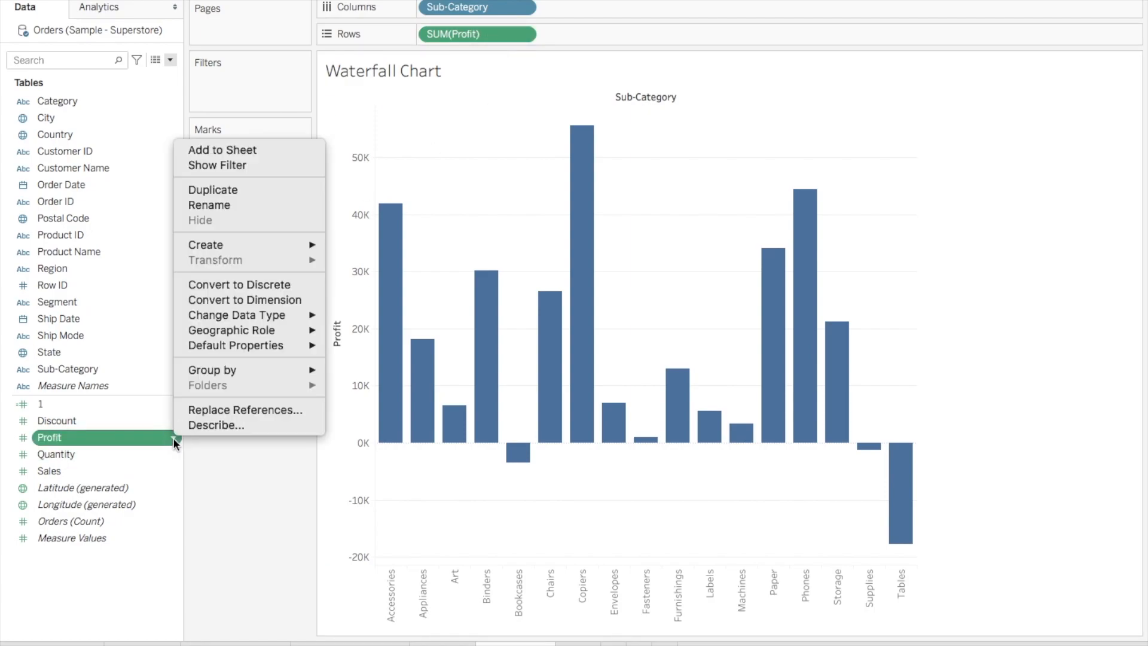
left_click(247, 190)
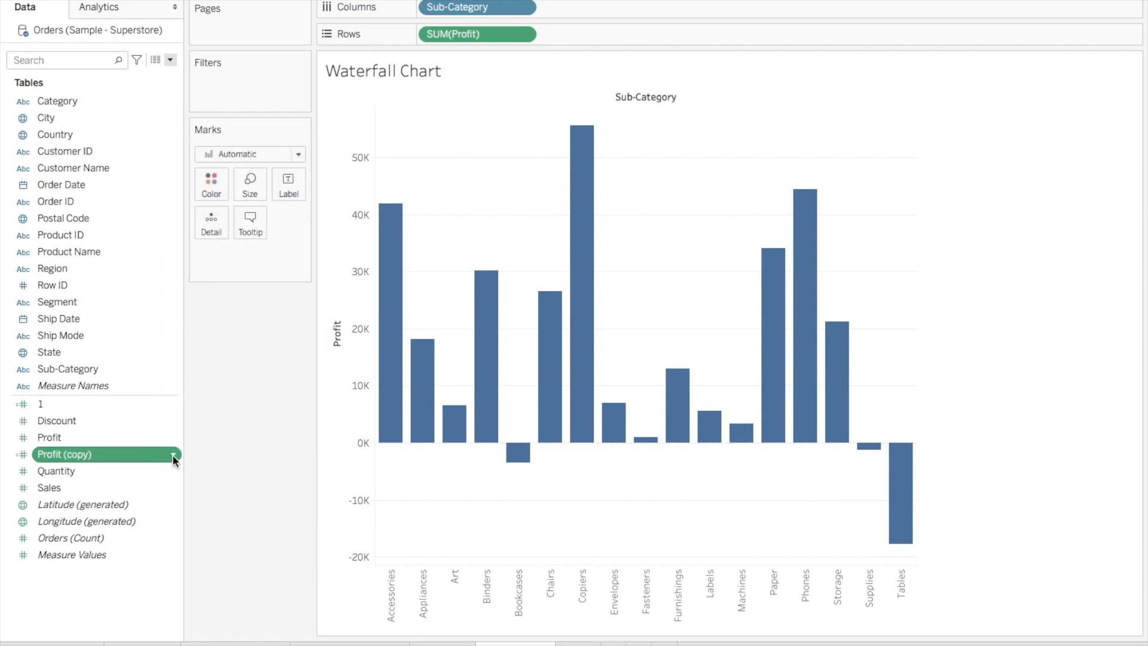
left_click(173, 456)
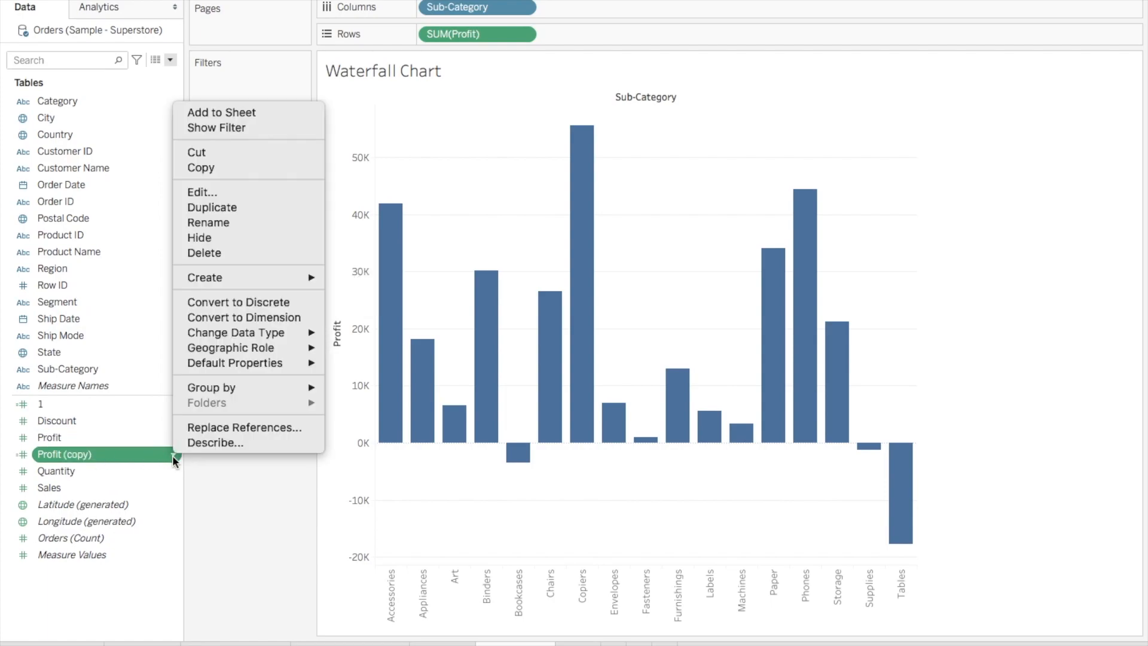
left_click(229, 191)
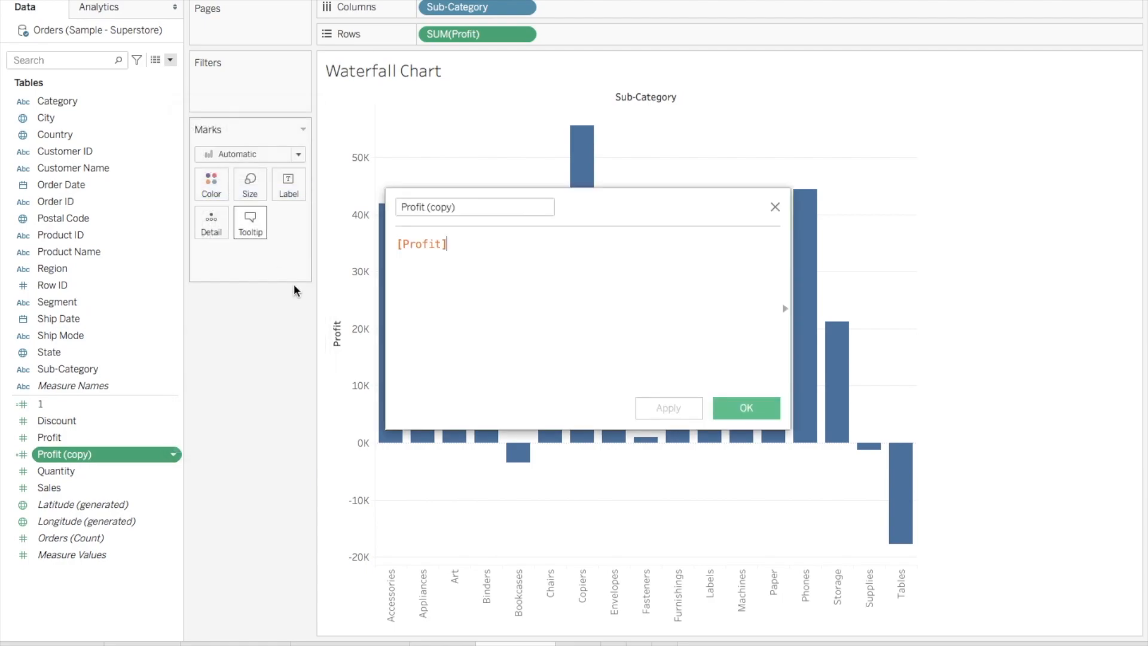
left_click(397, 245)
type("-")
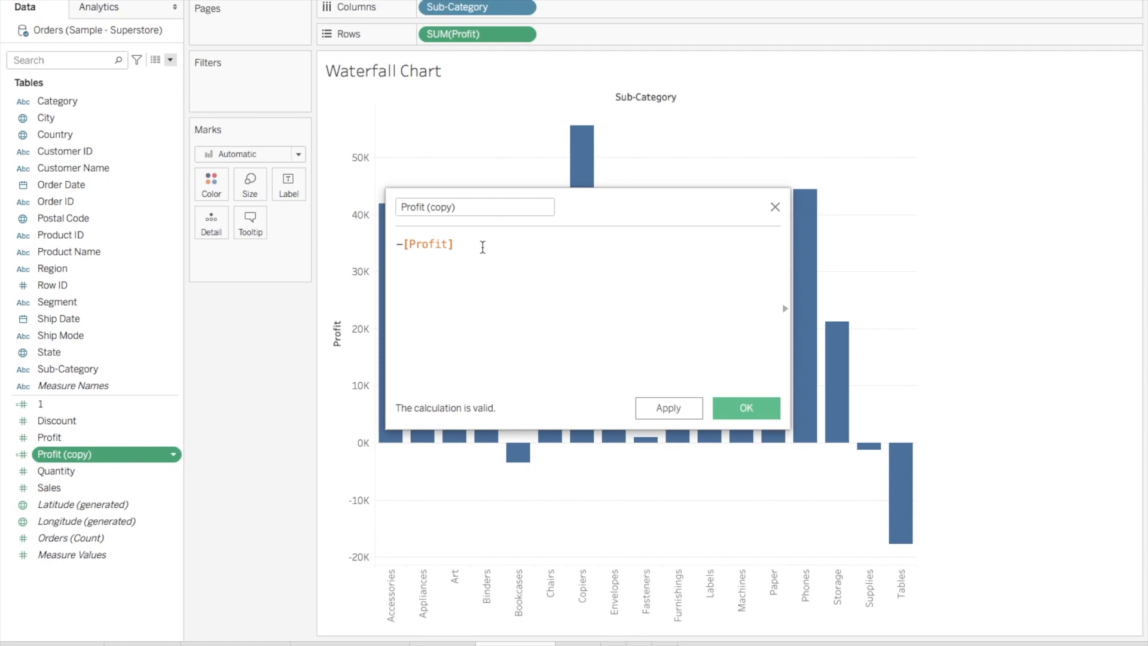
- Name the negated profit calculation "- Profit" and save it
triple_click(466, 205)
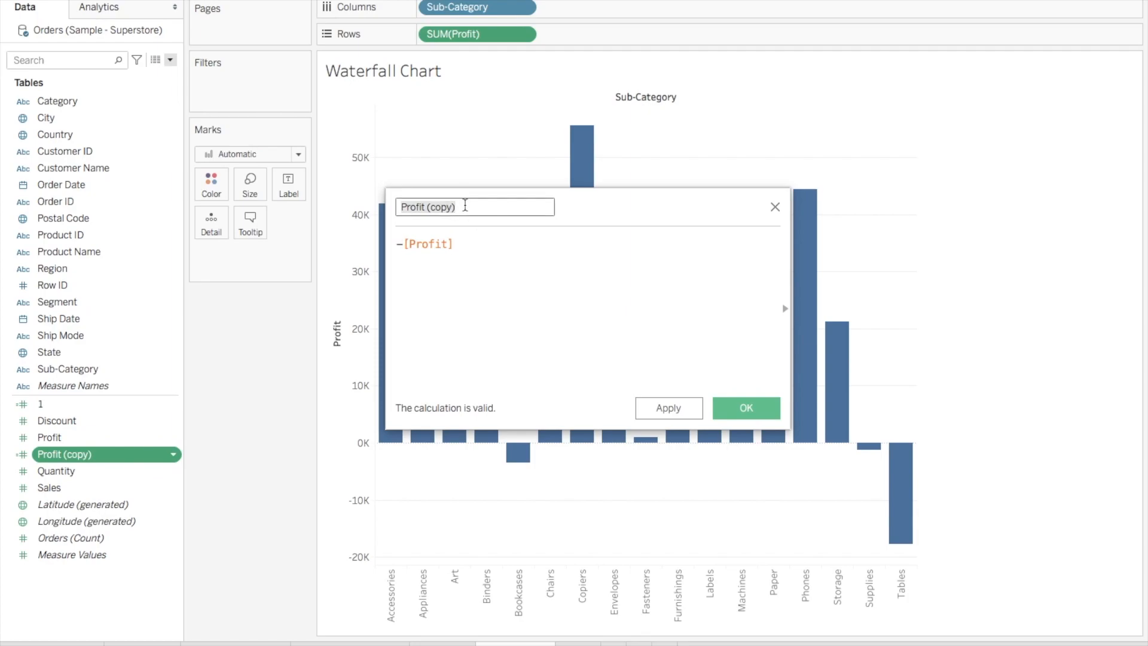
key("BackSpace")
type("- Progi")
key("BackSpace")
key("BackSpace")
type("fit")
left_click(755, 406)
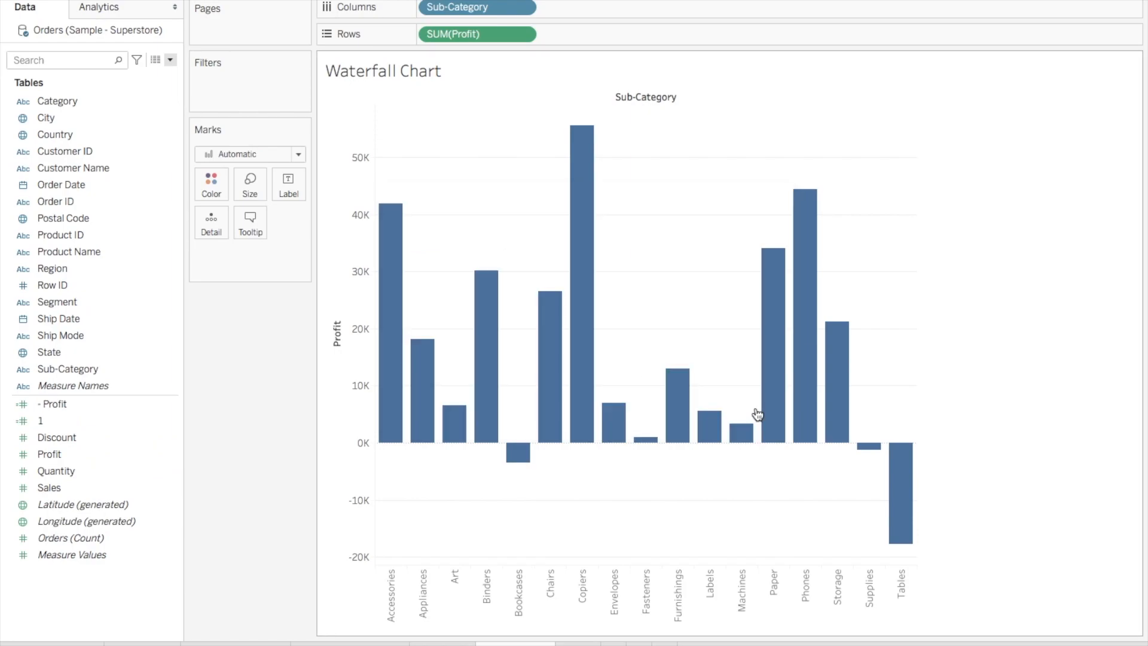
- Size the marks by the - Profit field and change the mark type to Gantt Bar
left_click(136, 420)
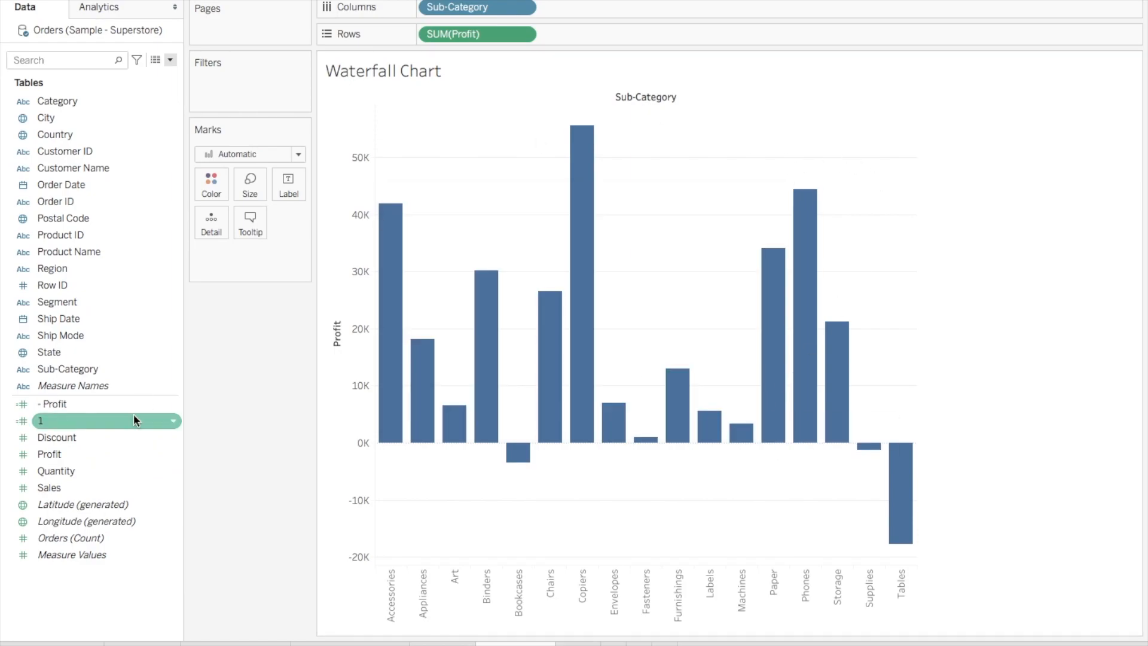
left_click(84, 404)
left_click_drag(66, 408, 249, 189)
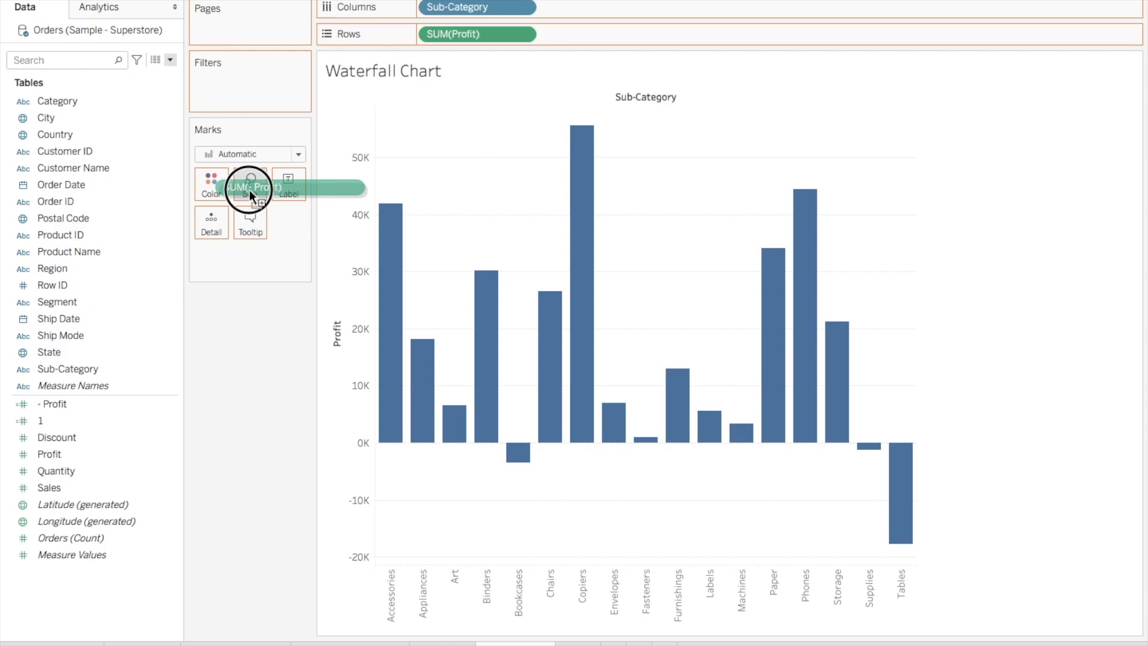
left_click_drag(249, 189, 249, 190)
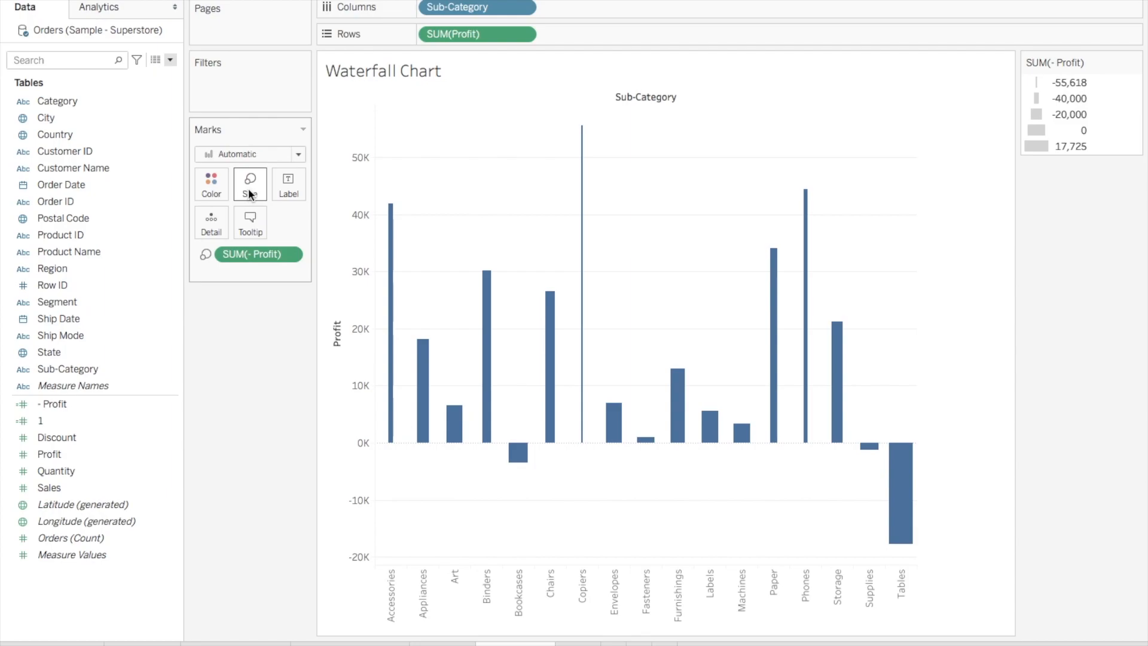
mouse_move(390, 263)
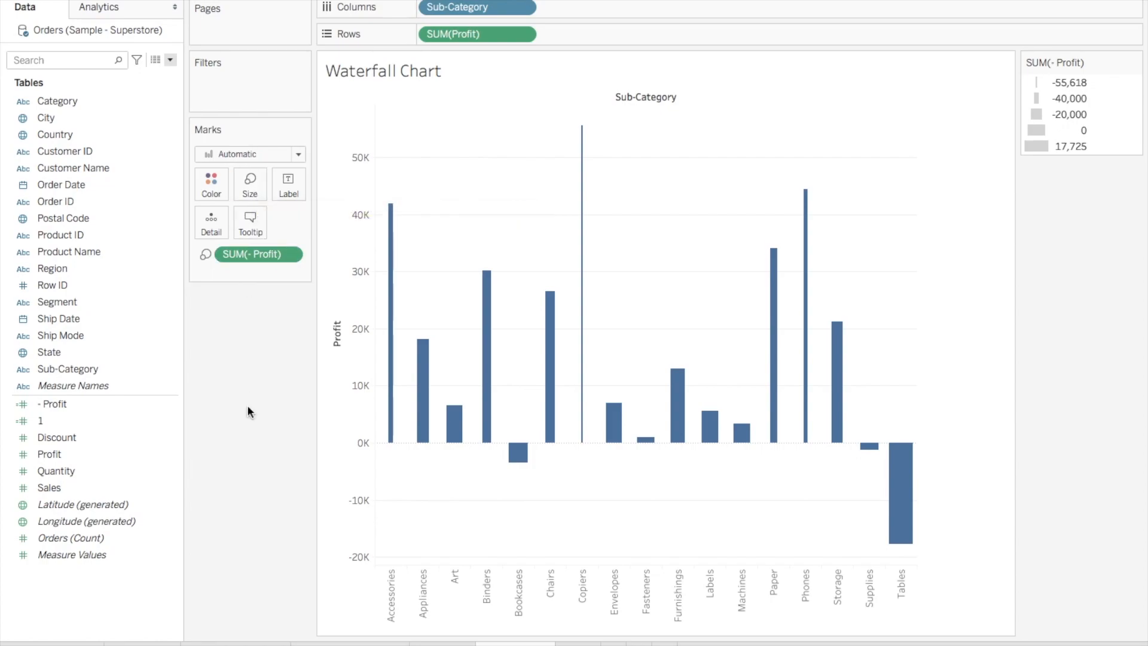
left_click(298, 155)
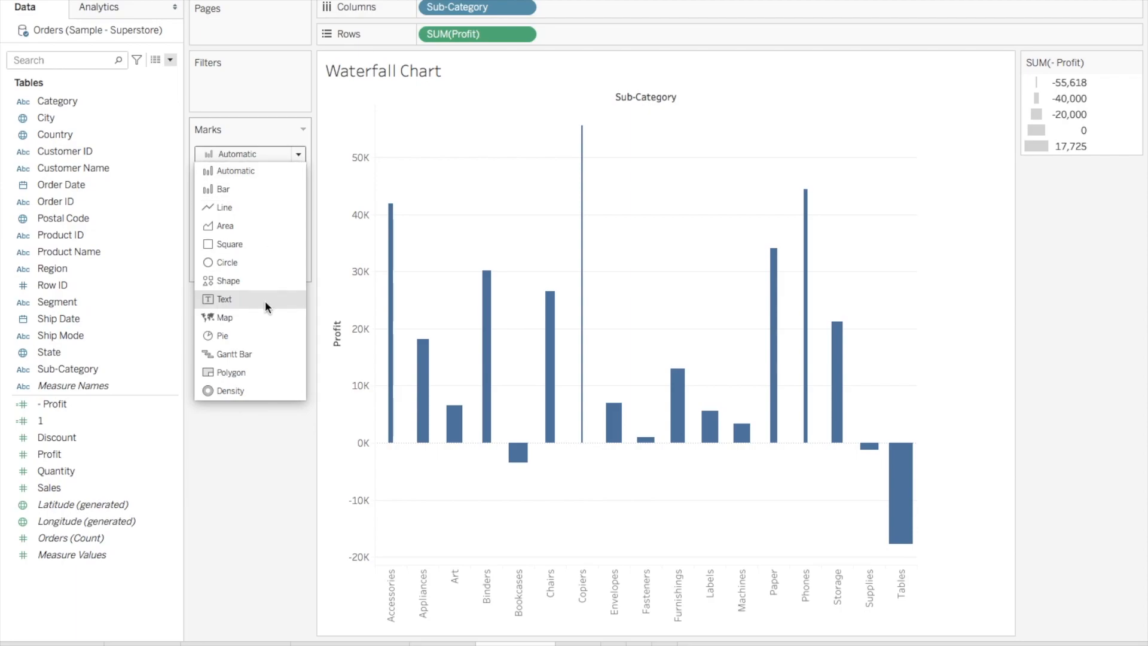
left_click(247, 356)
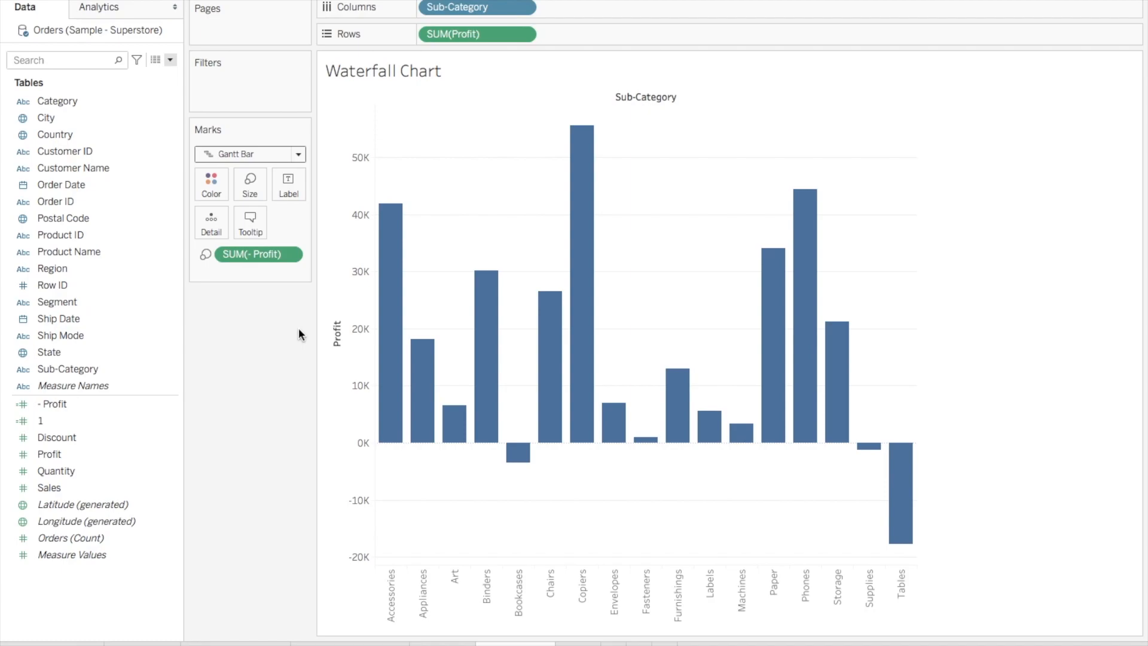
- Apply a Running Total quick table calculation to the Profit measure on the rows
left_click(523, 35)
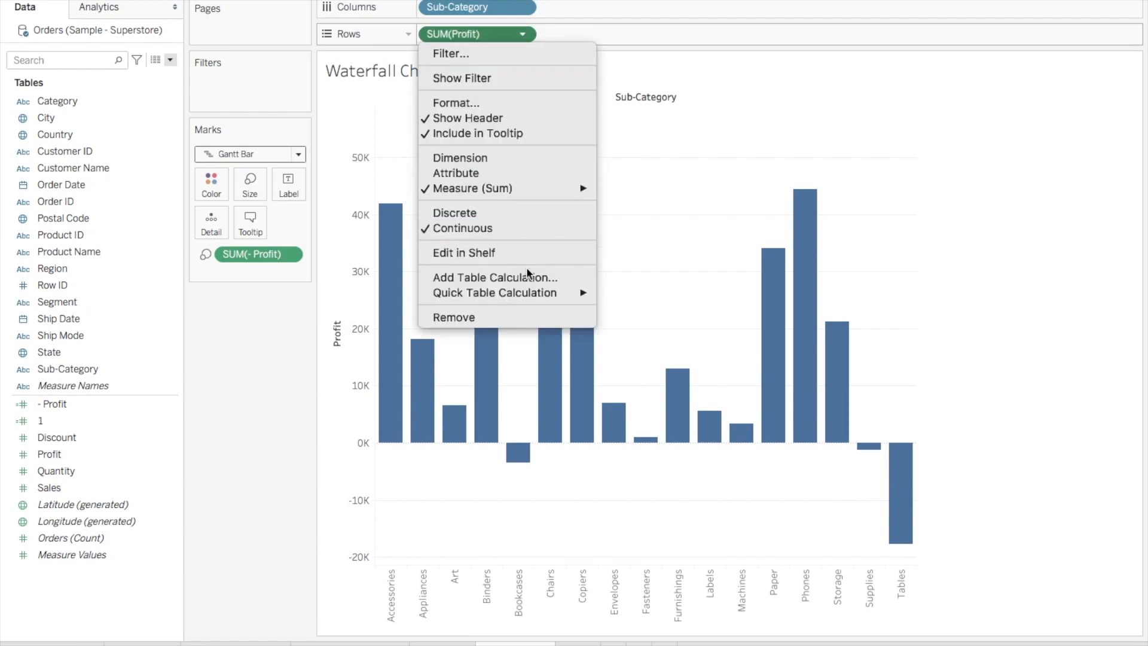
mouse_move(529, 292)
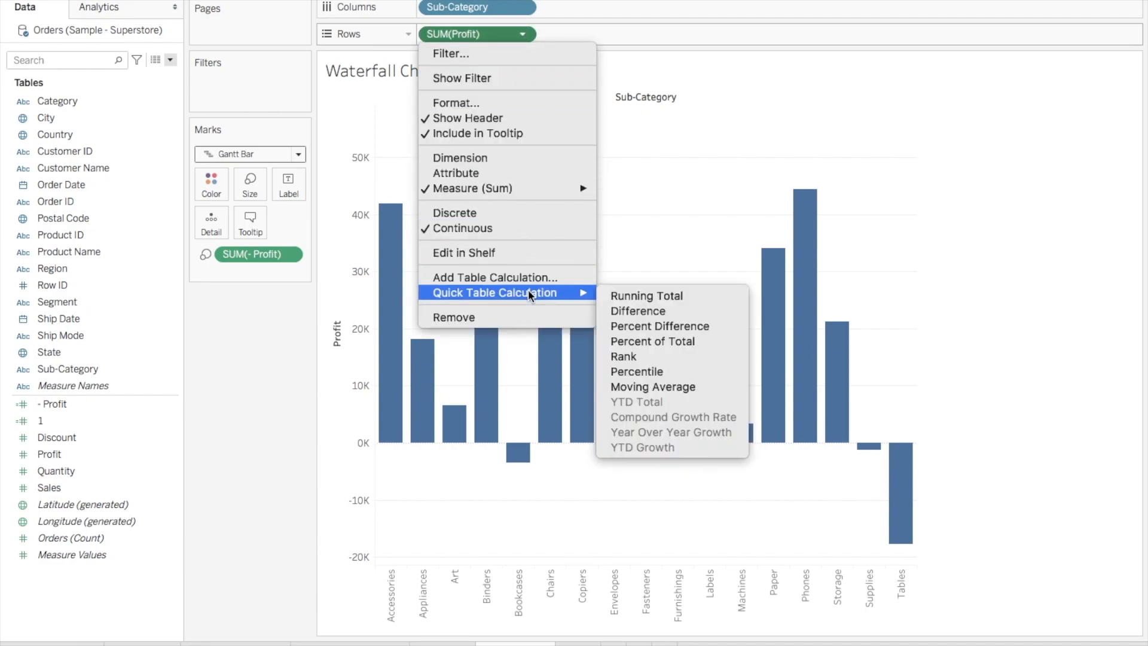
left_click(630, 293)
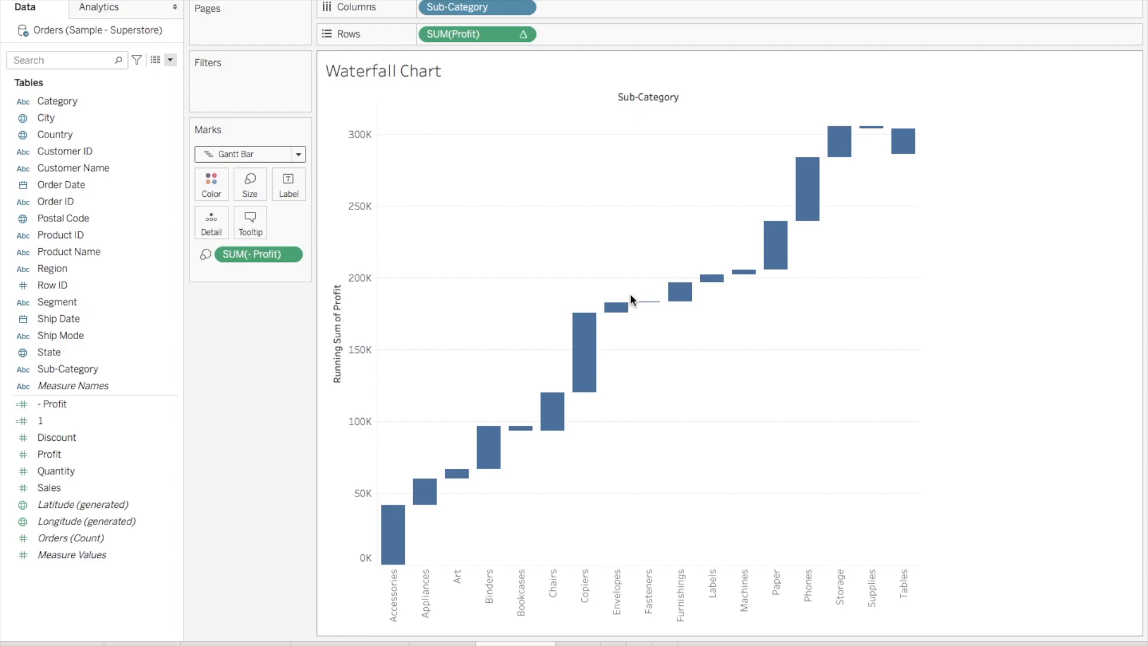
- Color the bars by Profit using the Red-Green Diverging palette
left_click(85, 453)
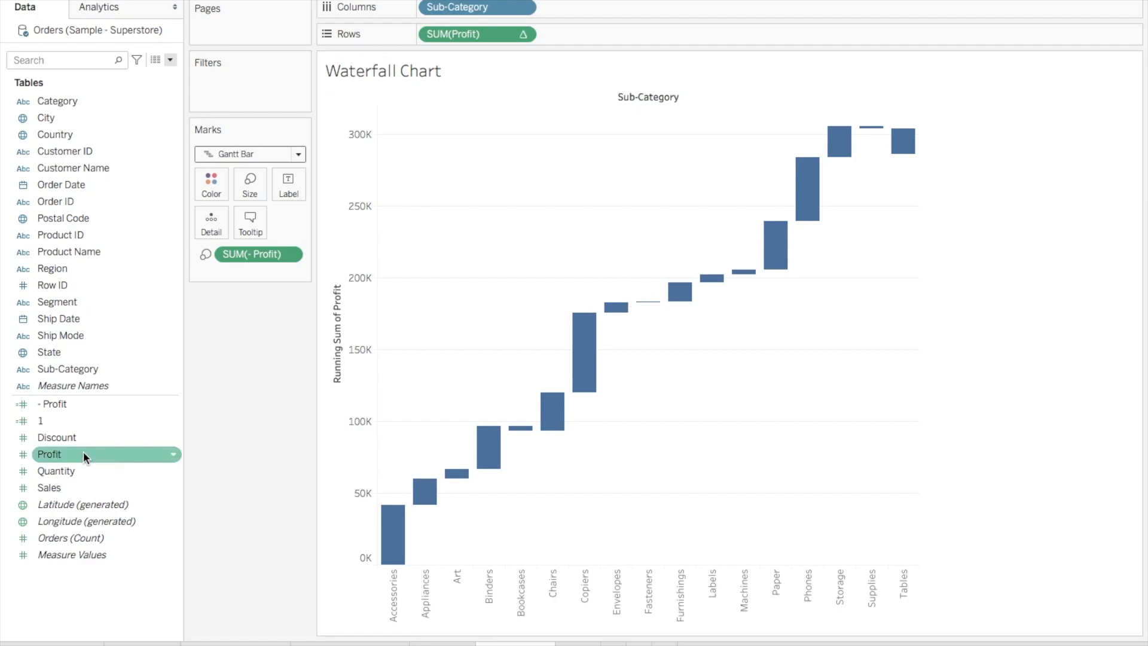
left_click_drag(79, 455, 212, 185)
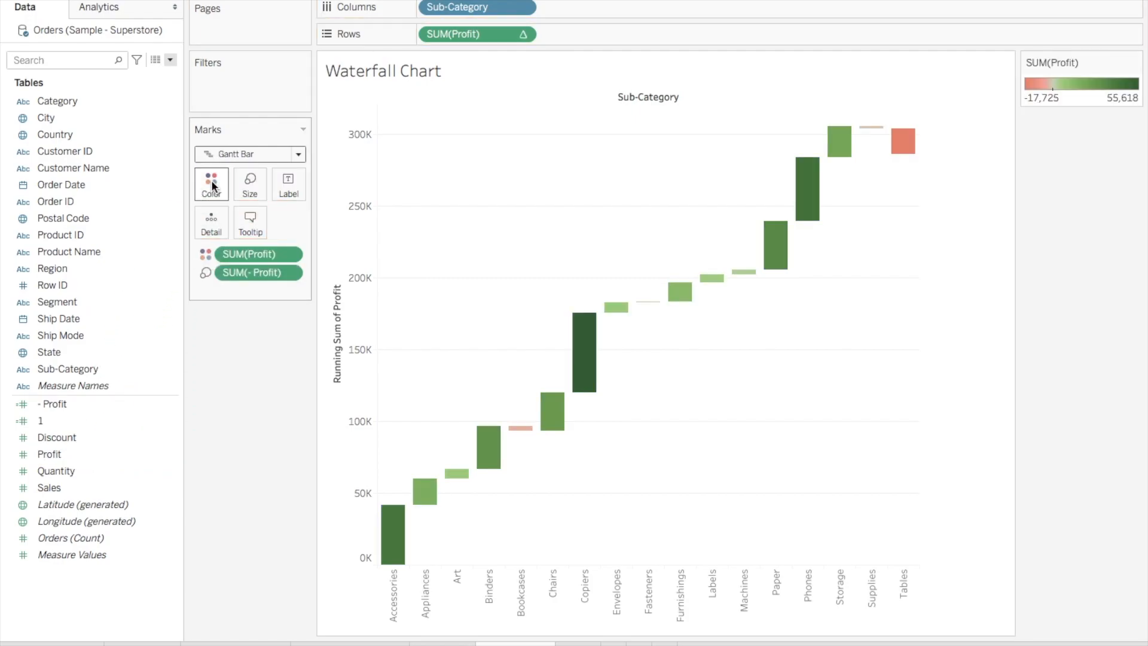
left_click(213, 186)
left_click(274, 241)
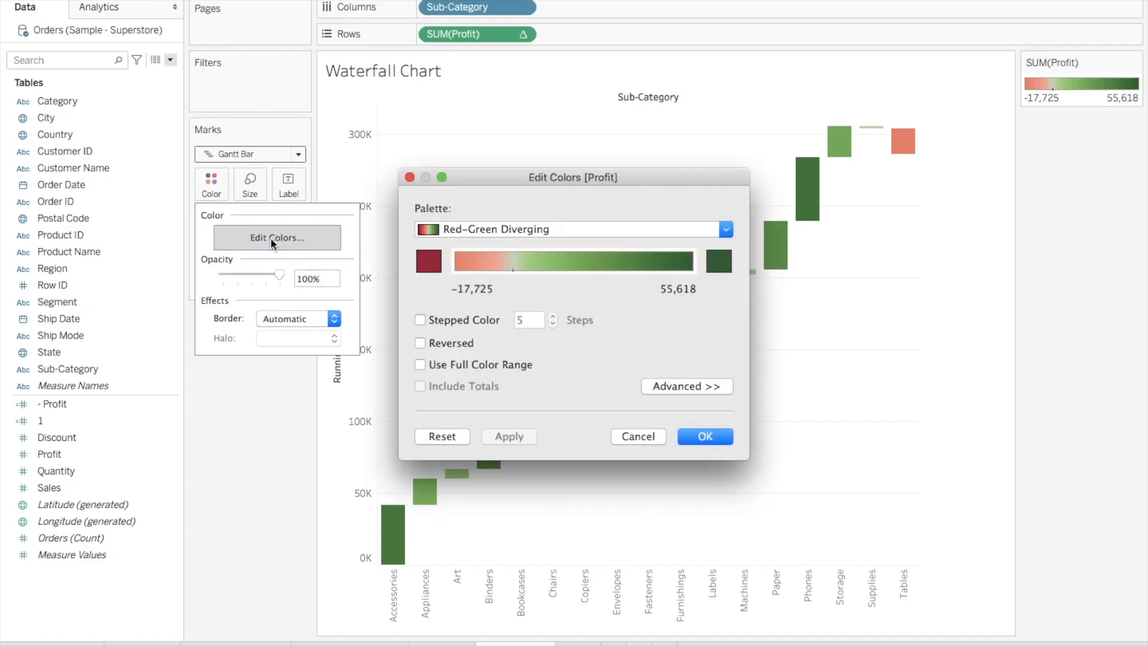
left_click(727, 230)
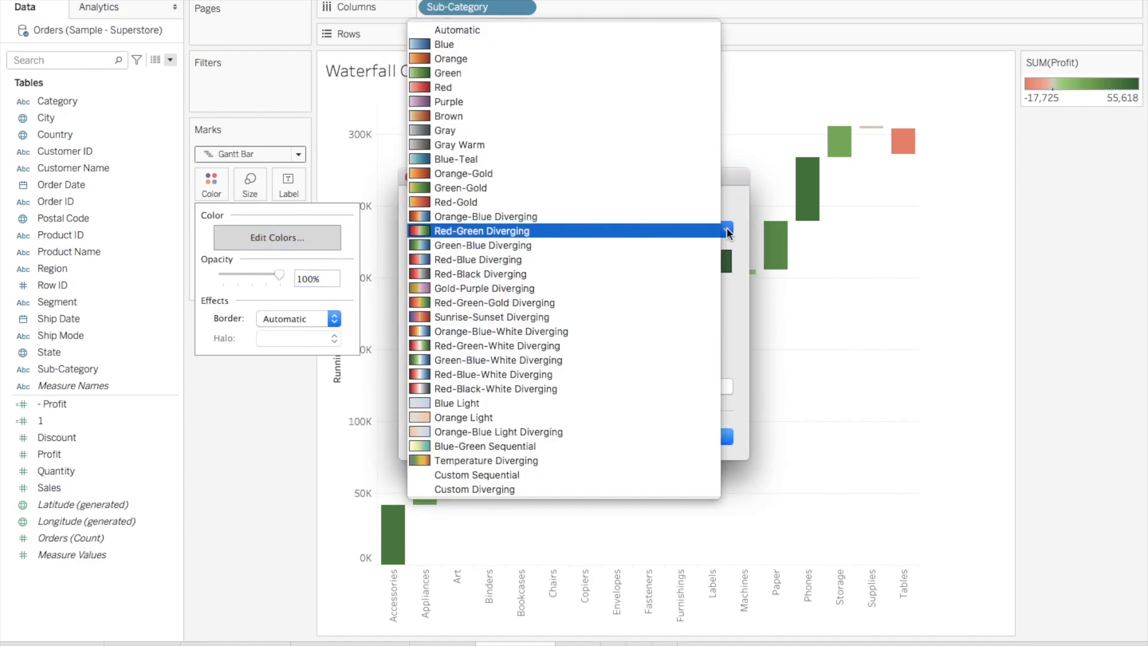
left_click(565, 230)
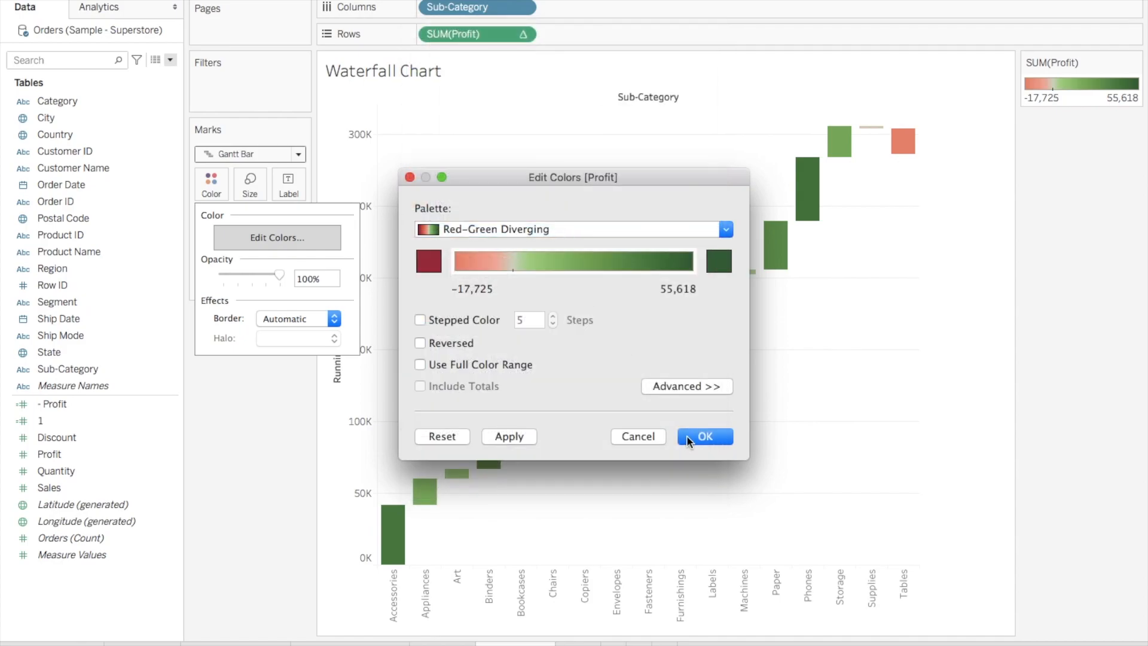
left_click(704, 437)
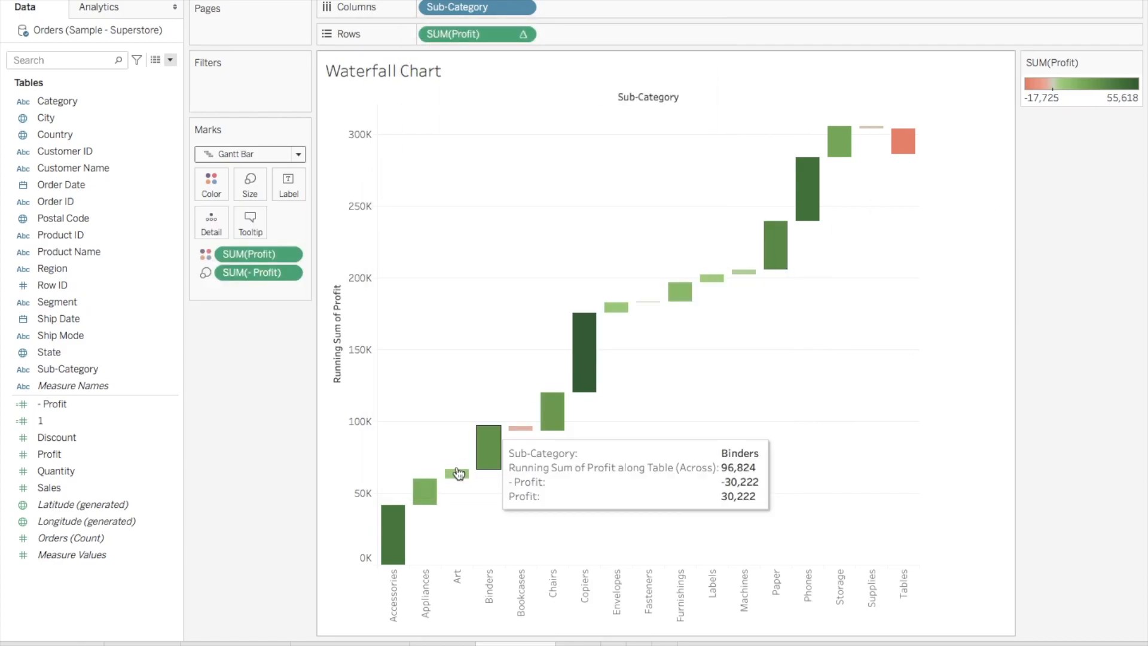
- Remove the - Profit line from the marks' tooltip and check the tooltips on the chart bars
mouse_move(398, 529)
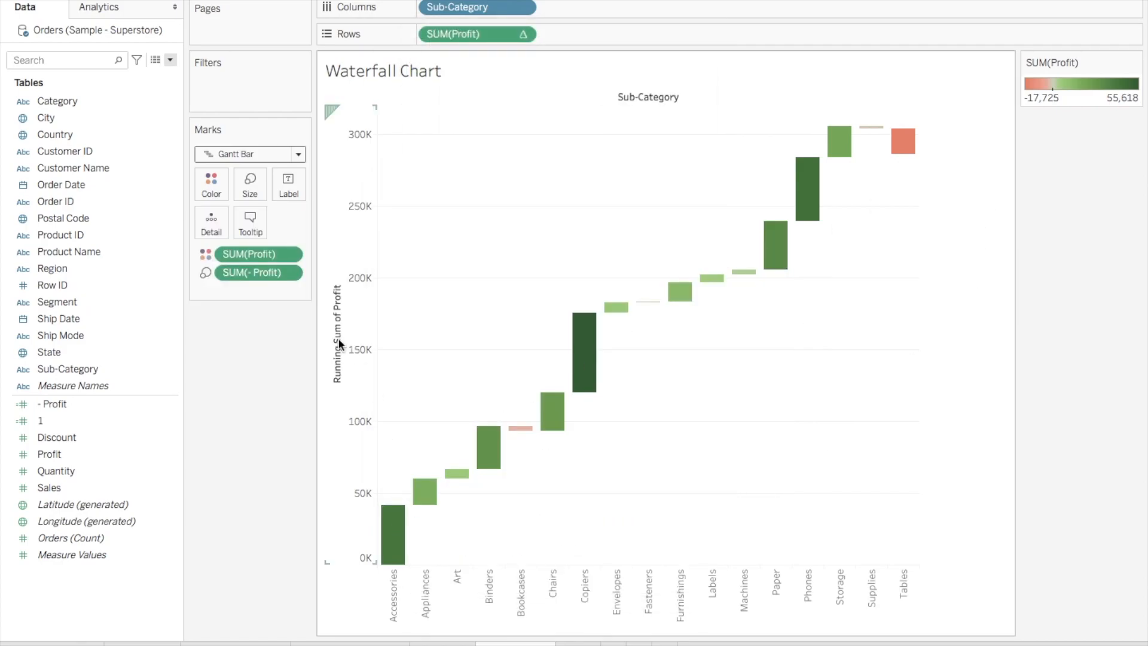
left_click(250, 227)
left_click_drag(634, 228, 491, 229)
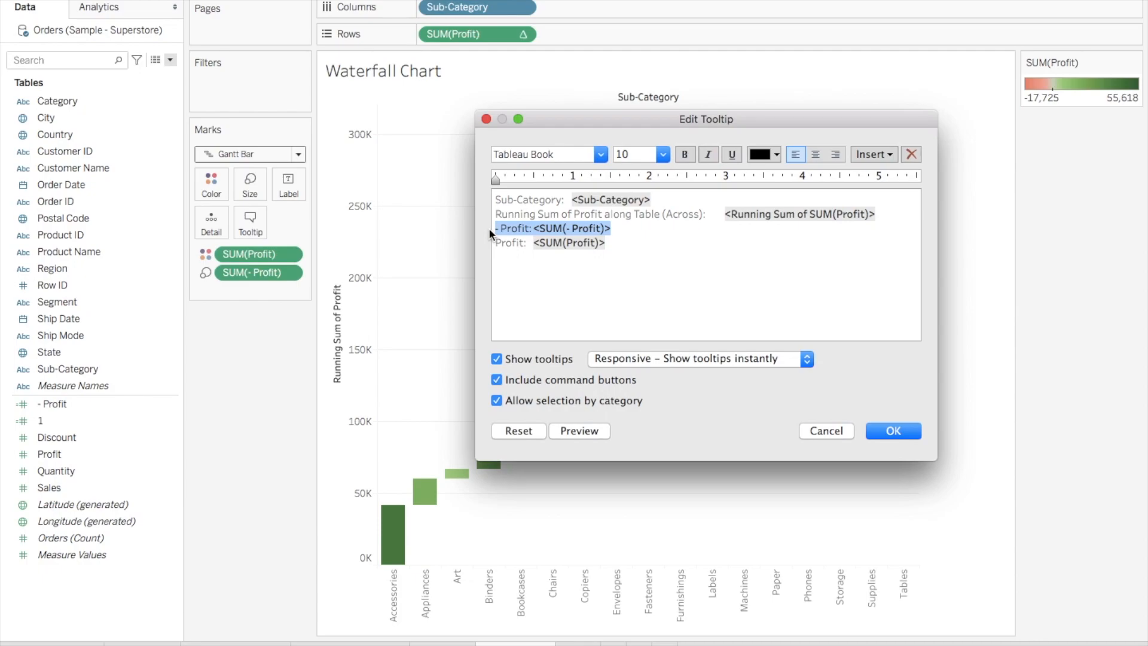
key("BackSpace")
key("BackSpace")
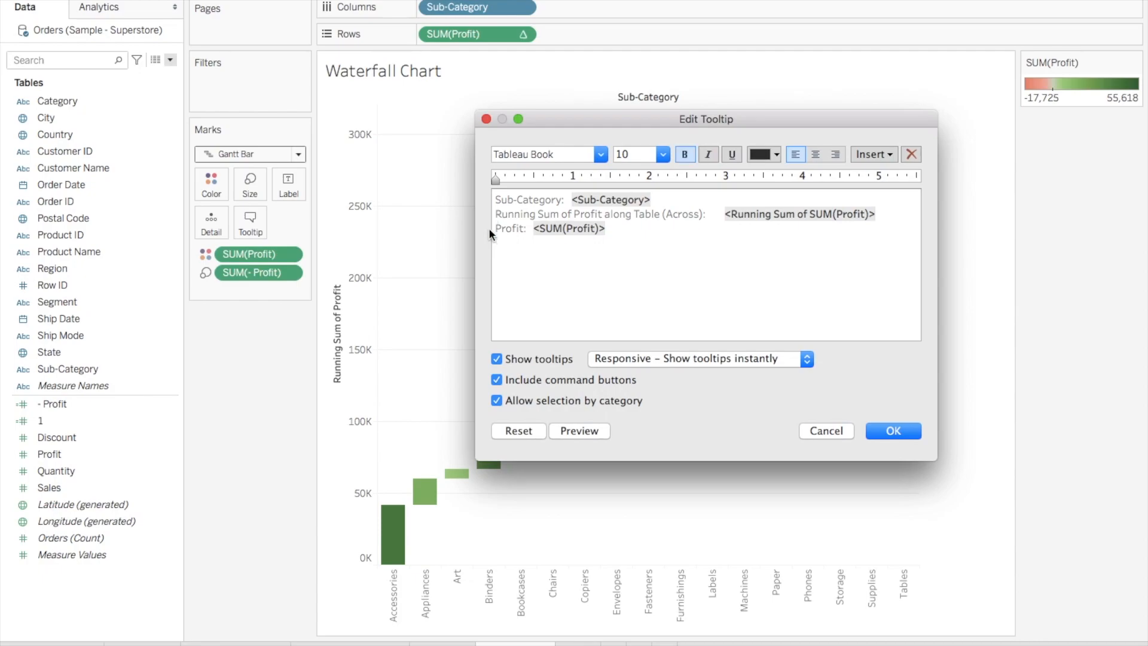
left_click(893, 431)
mouse_move(817, 193)
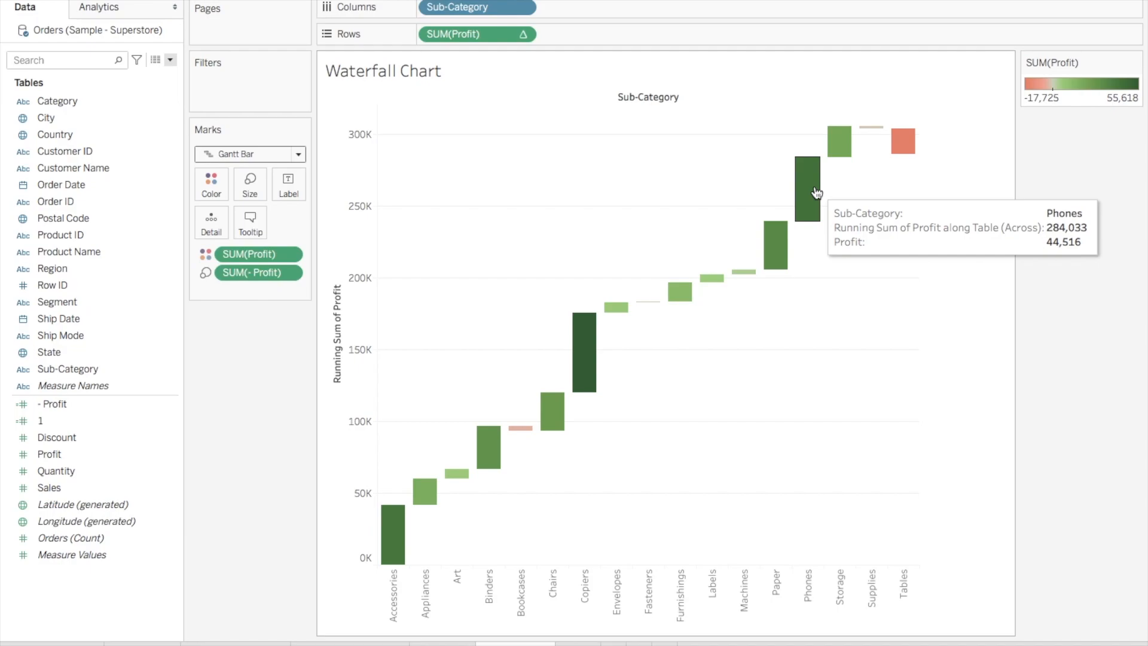
mouse_move(907, 154)
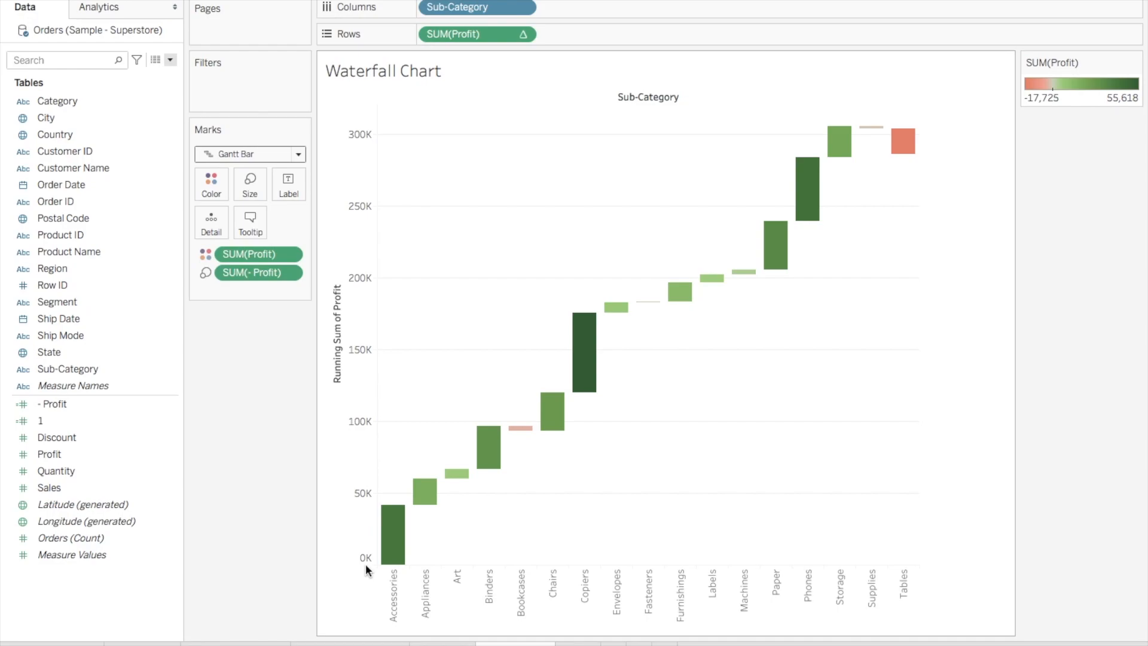
mouse_move(917, 134)
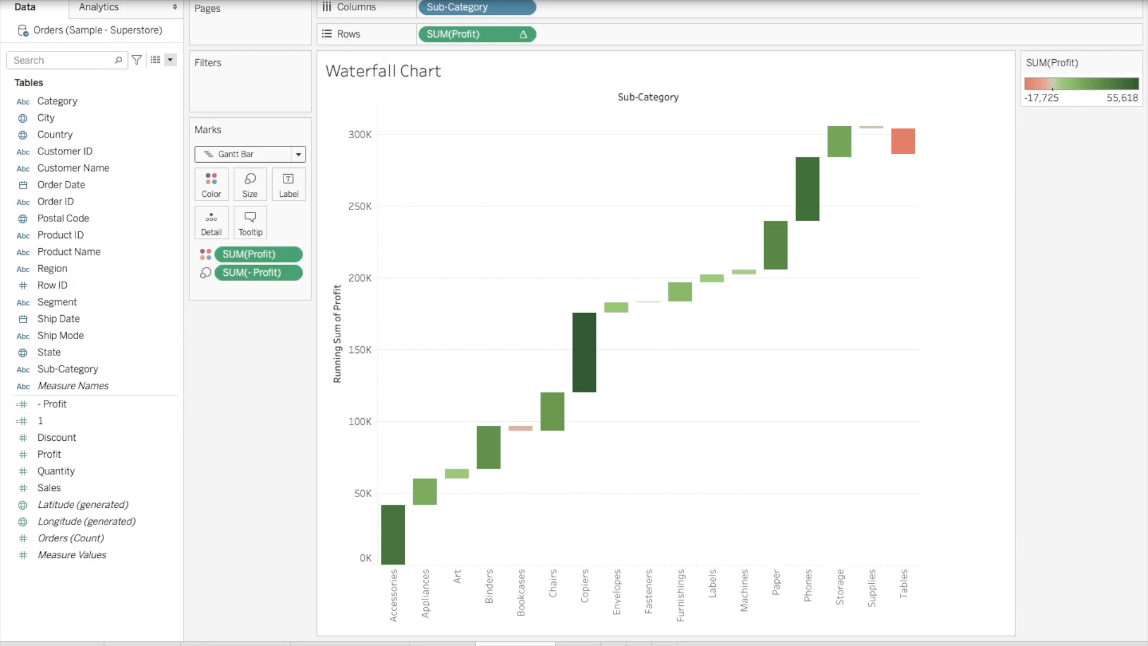
- Show row grand totals to add a Grand Total bar to the waterfall chart, and check the tooltips on the bars
left_click(376, 1)
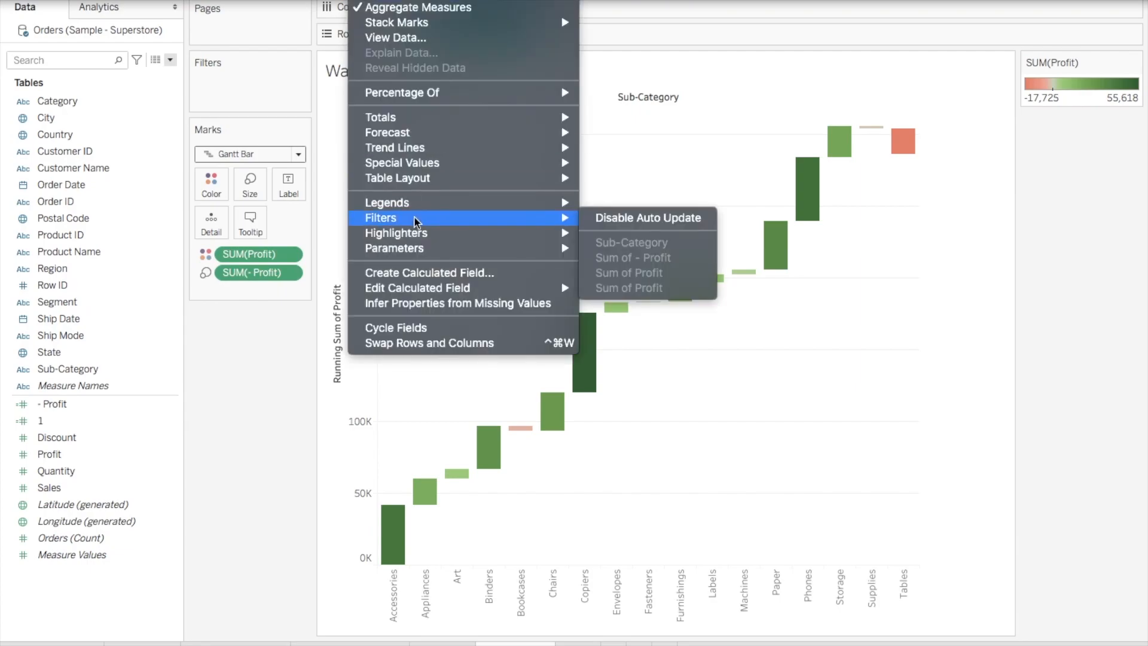
mouse_move(413, 121)
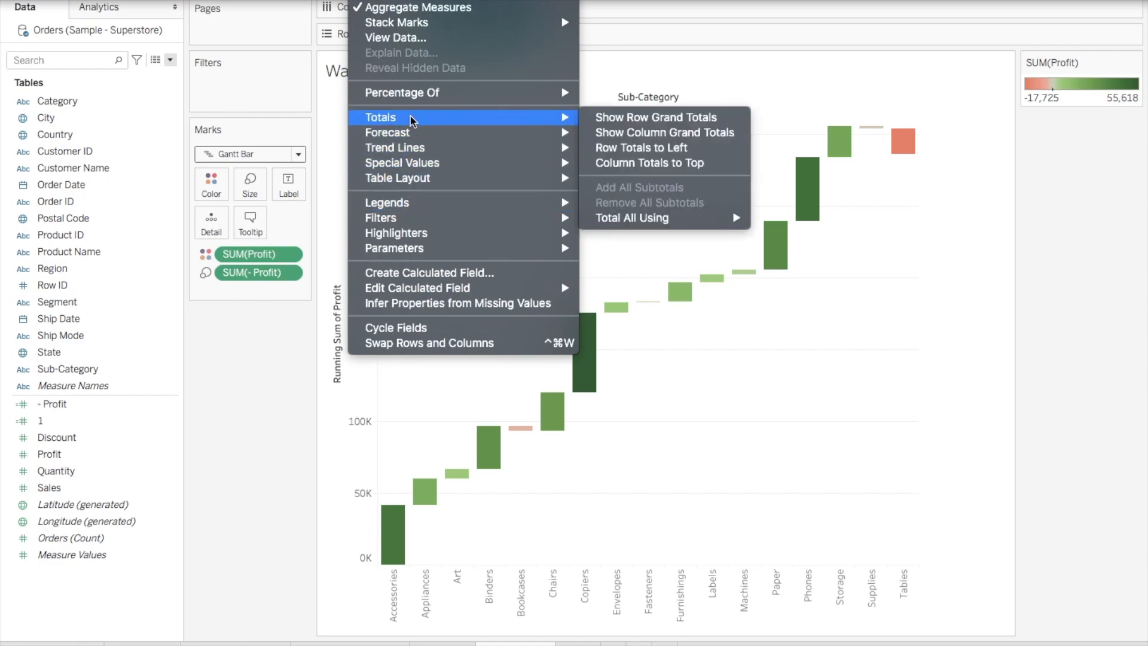
left_click(626, 124)
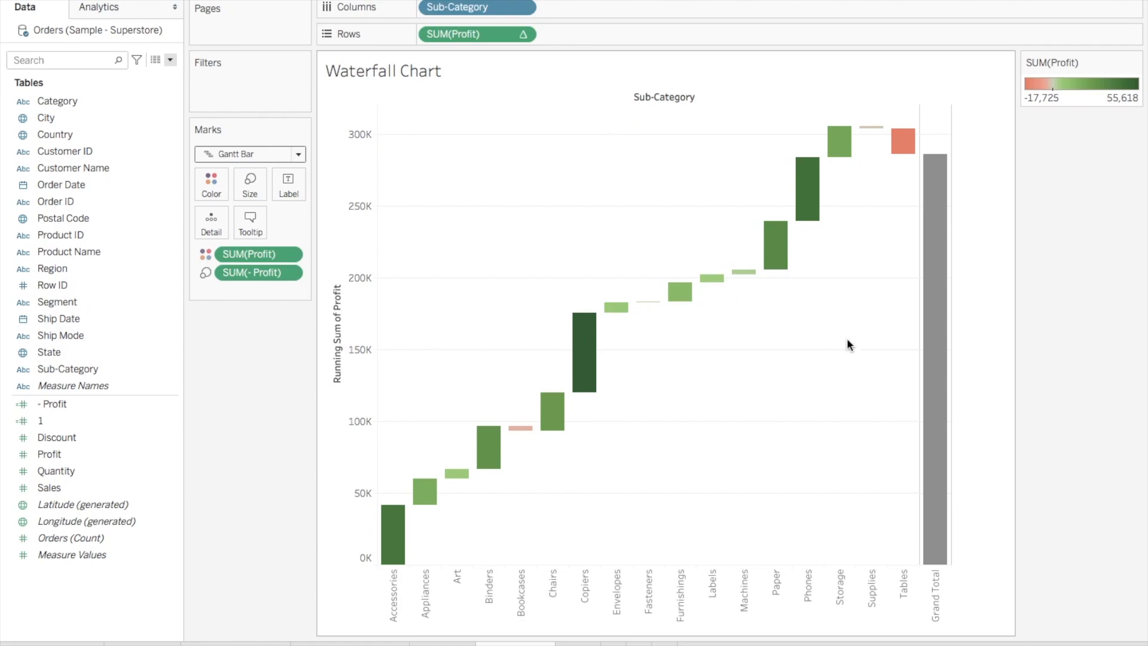
mouse_move(936, 196)
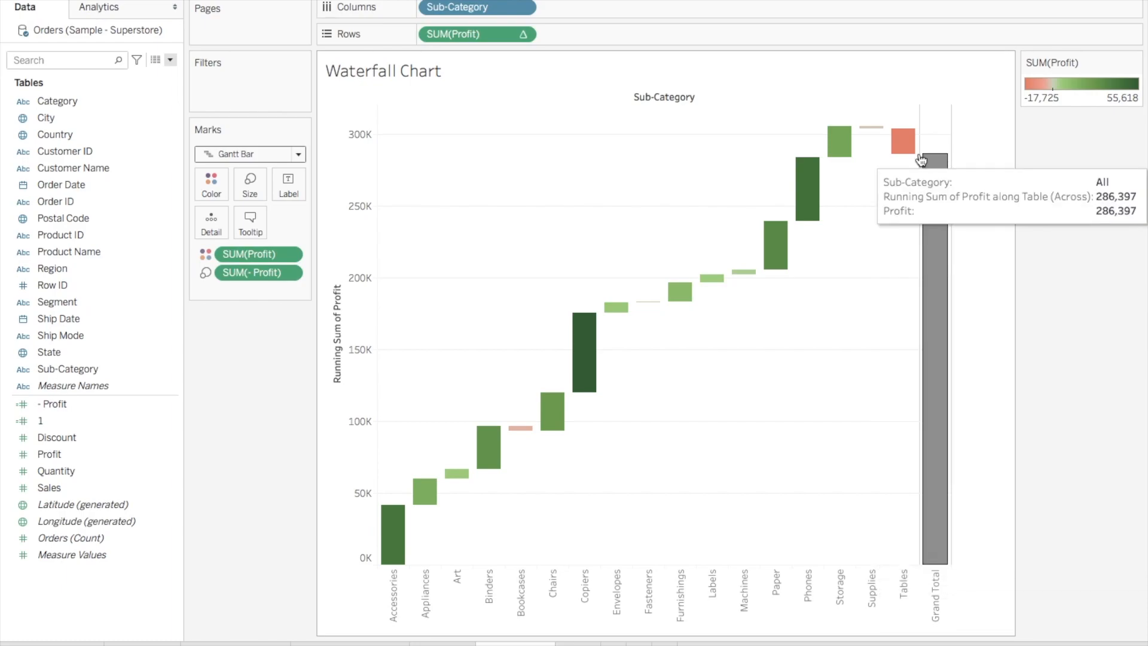
mouse_move(387, 542)
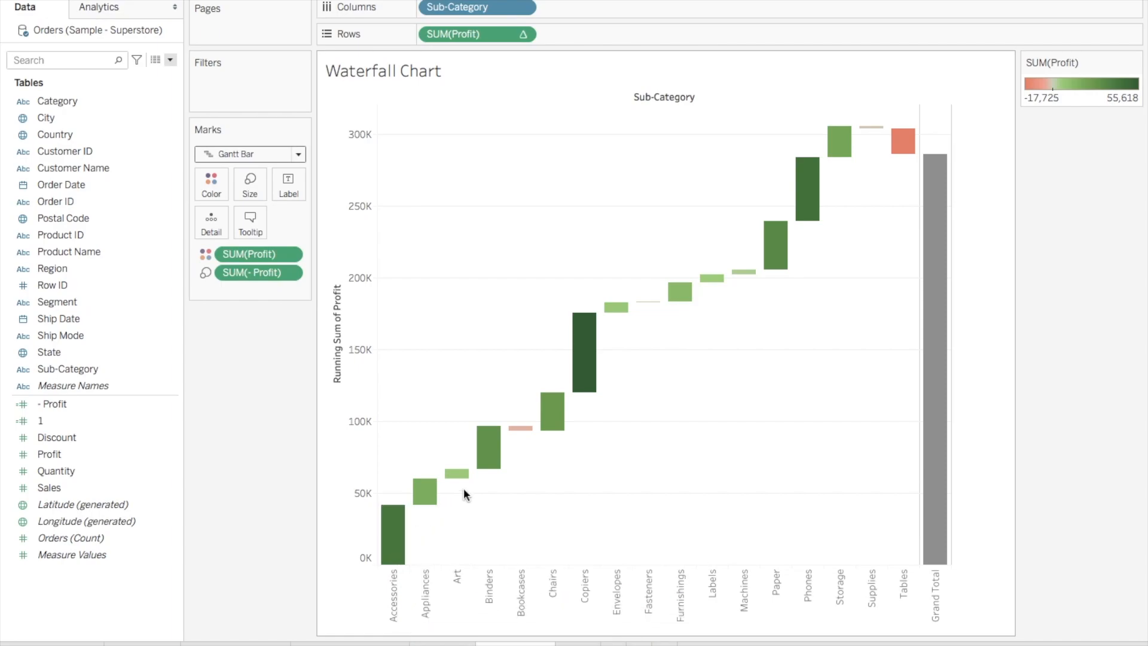
mouse_move(869, 128)
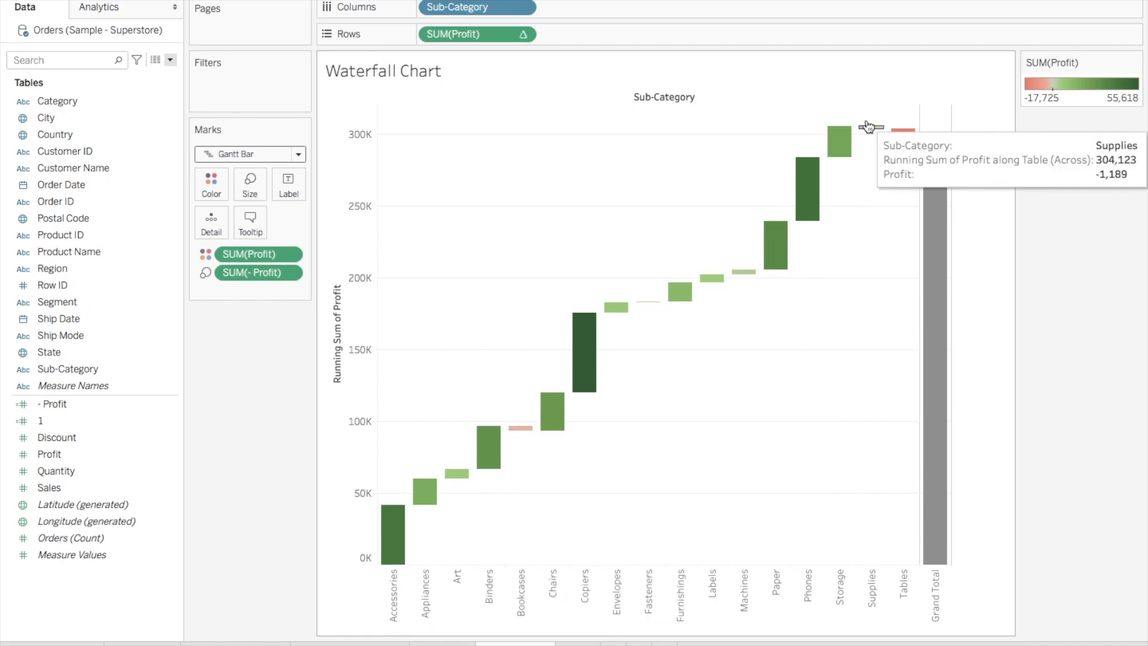